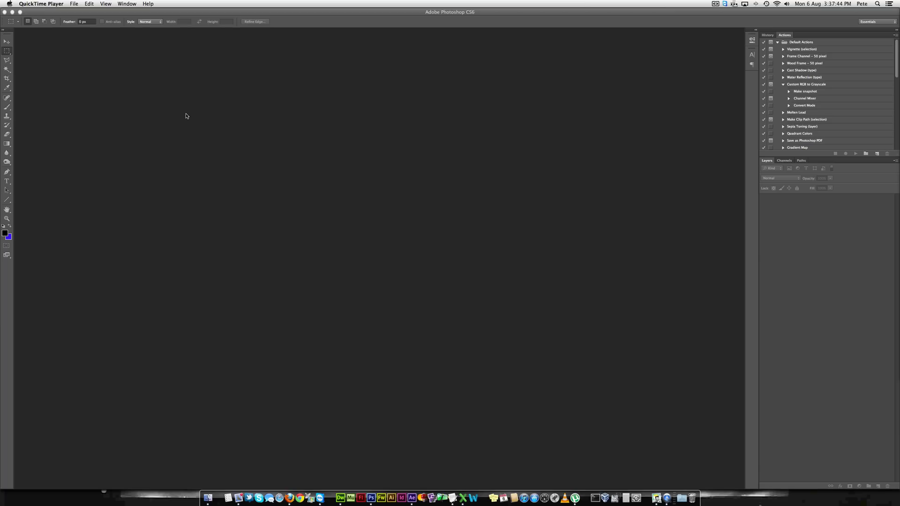
- Bring Photoshop to the front and go to File > Automate to find Photomerge
click(108, 98)
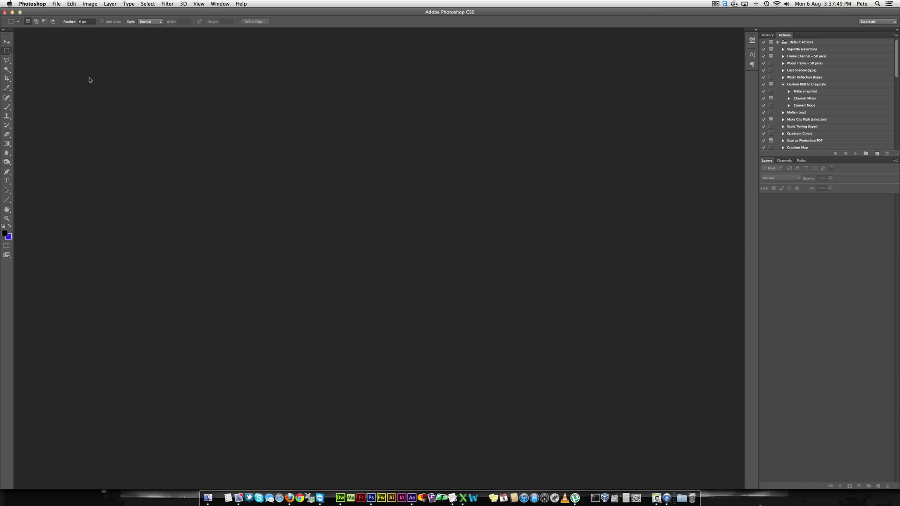
click(61, 5)
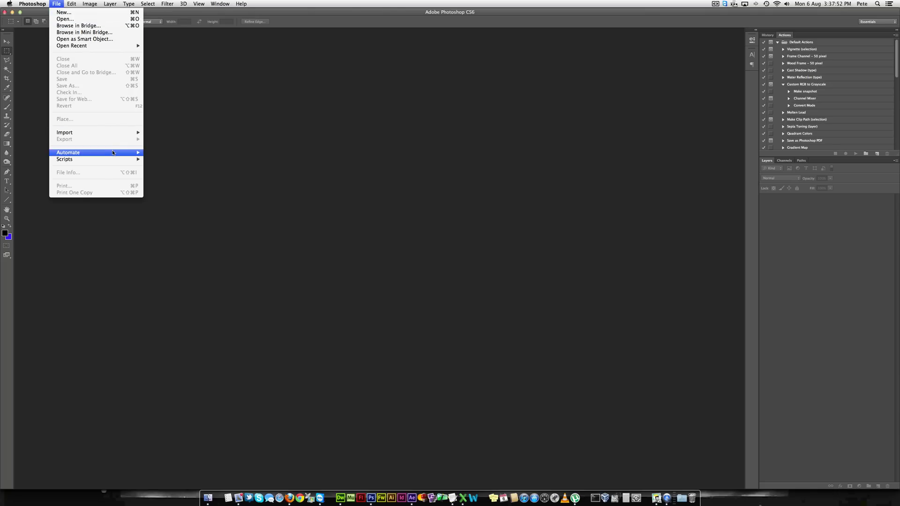
mouse_move(112, 153)
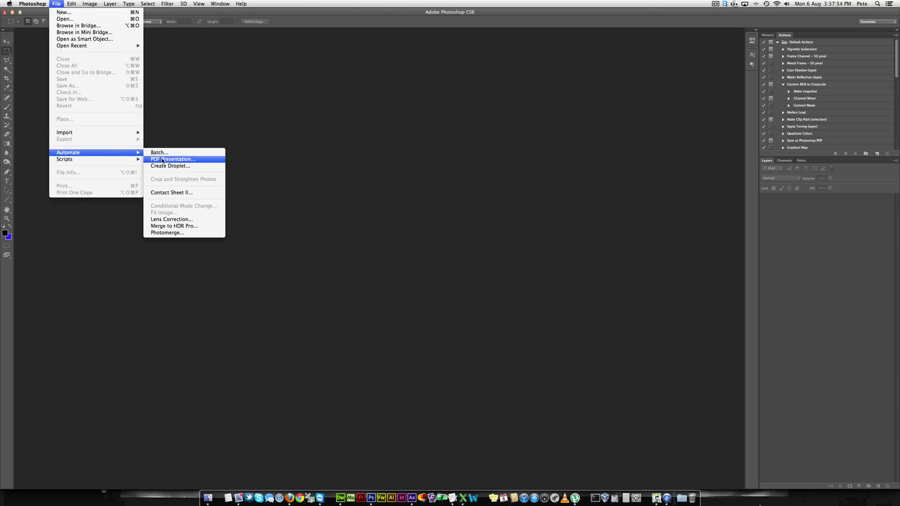
- Set Photomerge's source to the pan folder and merge its six photos into a panorama
click(185, 233)
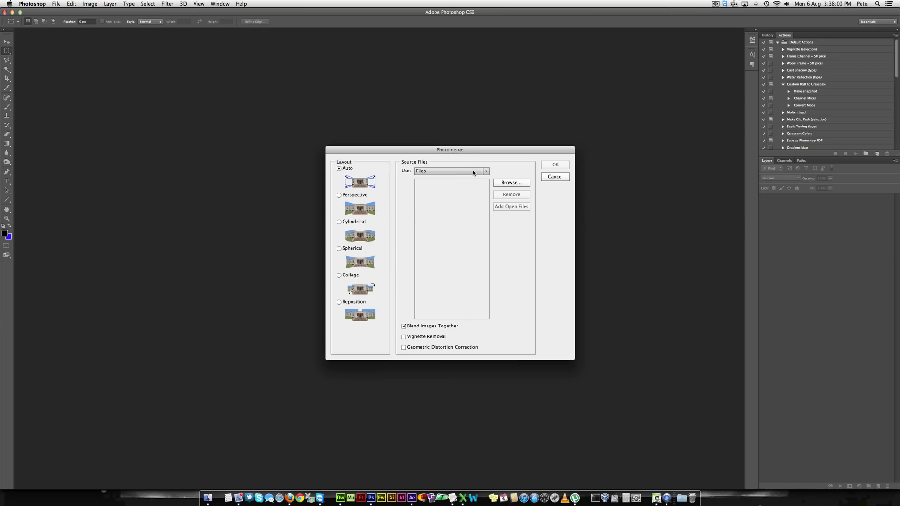
click(487, 171)
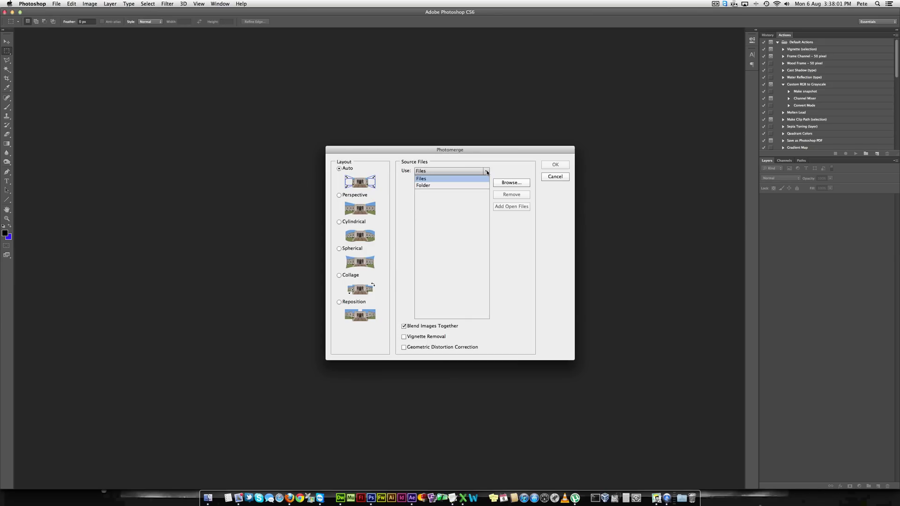
click(448, 187)
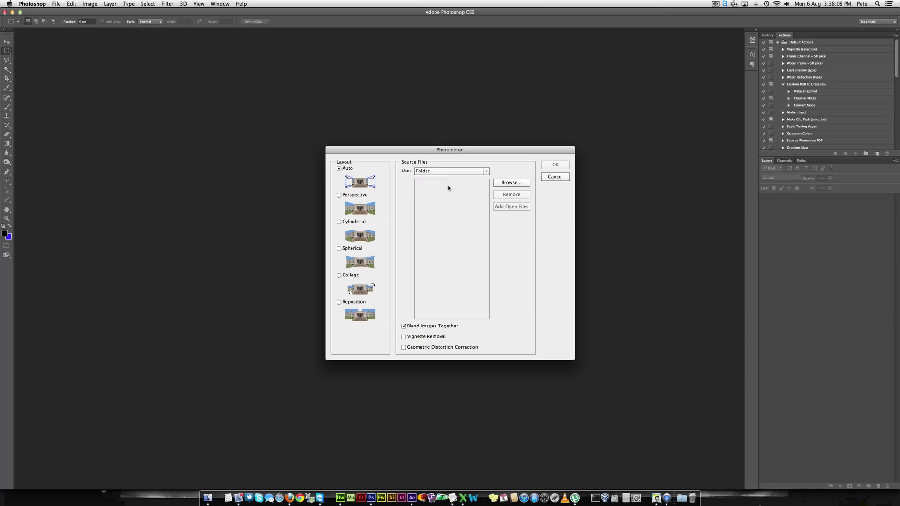
click(511, 183)
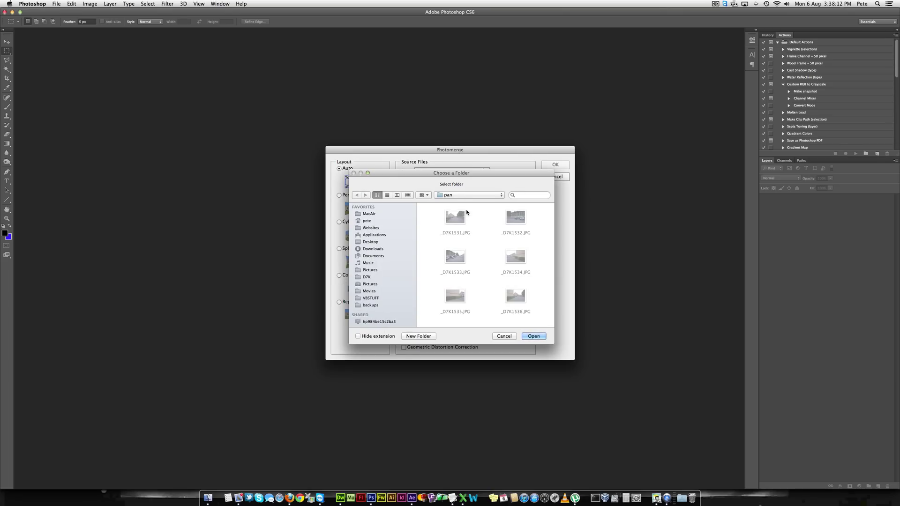
click(534, 336)
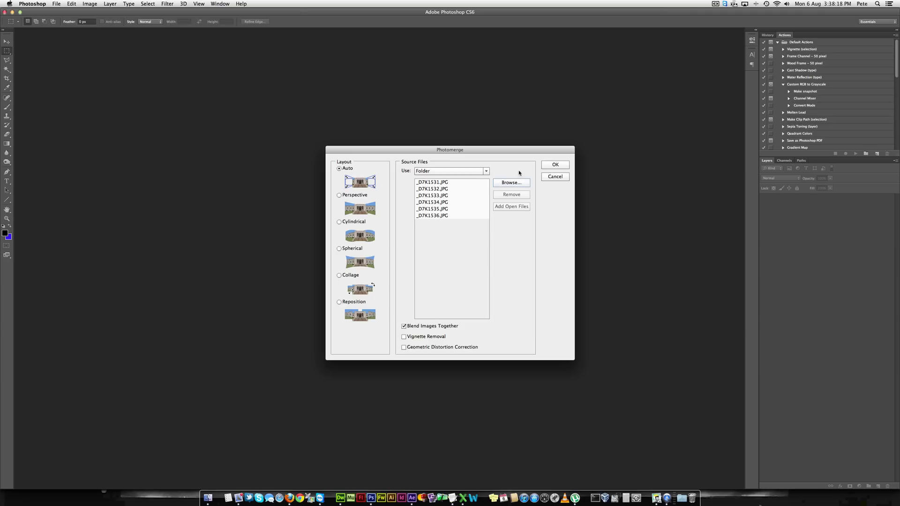
click(558, 167)
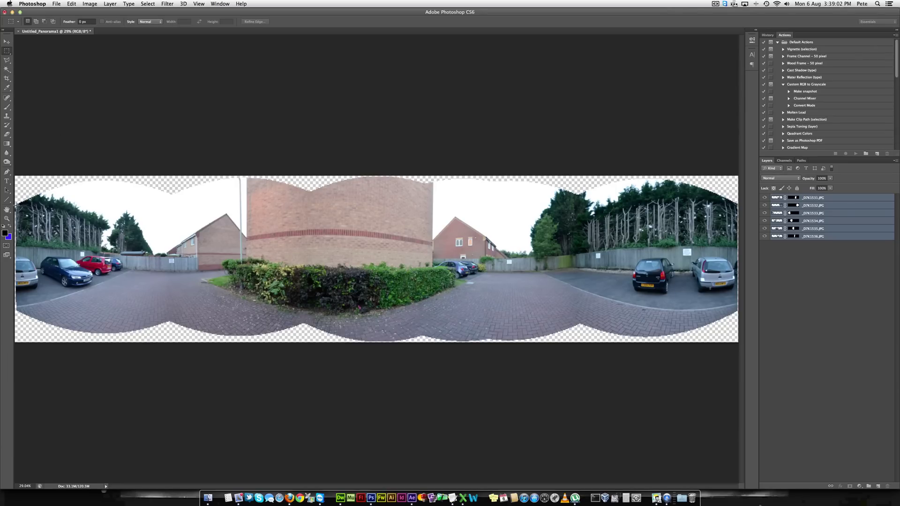
- Select the band between the ragged edges, merge the photo layers into one, and cut out the band
drag(17, 206, 739, 310)
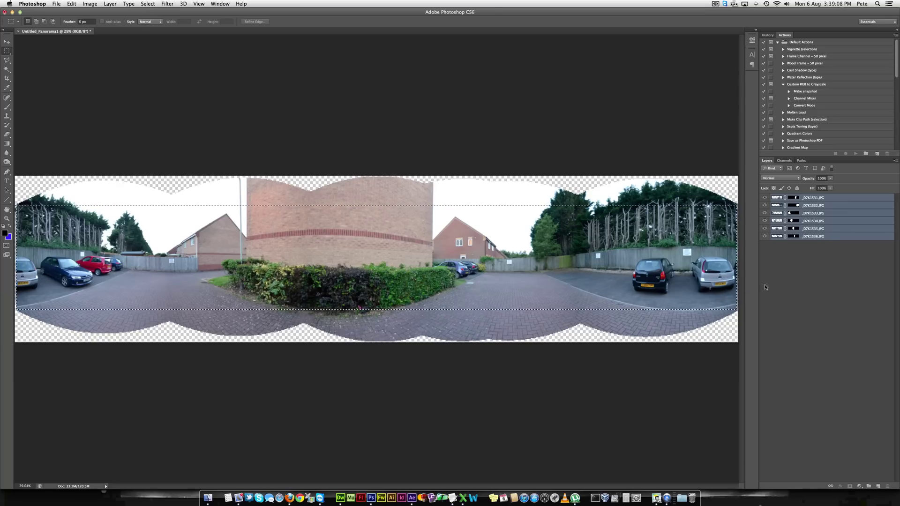
right_click(847, 197)
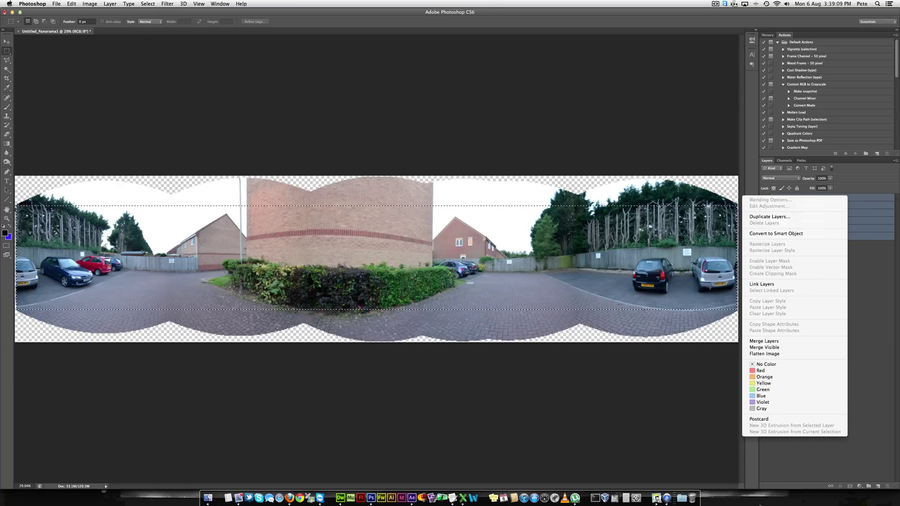
click(770, 346)
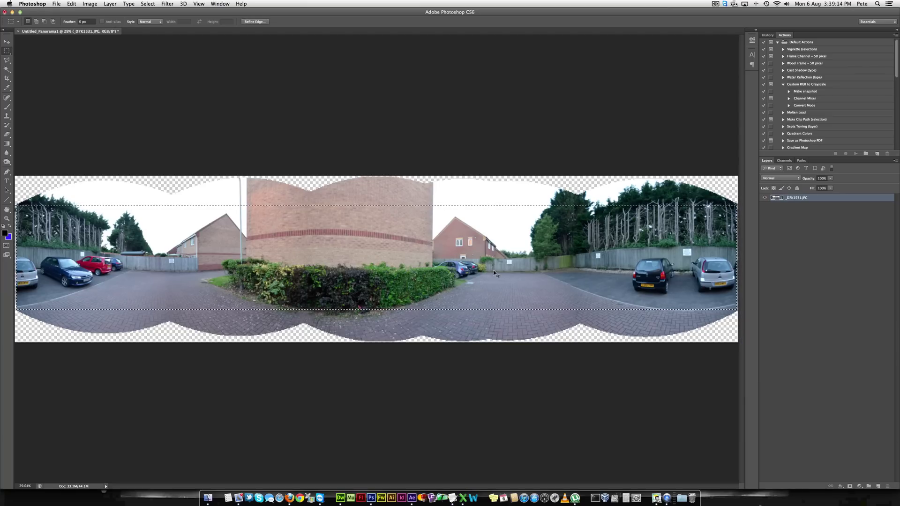
key(Delete)
- Create a new transparent 7060 × 7060 pixel document and paste the panorama band into it
click(56, 4)
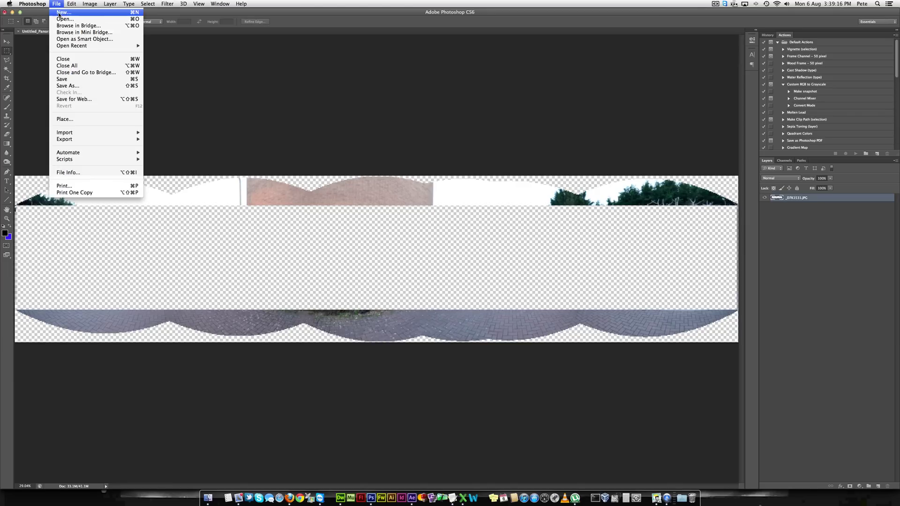
key(Return)
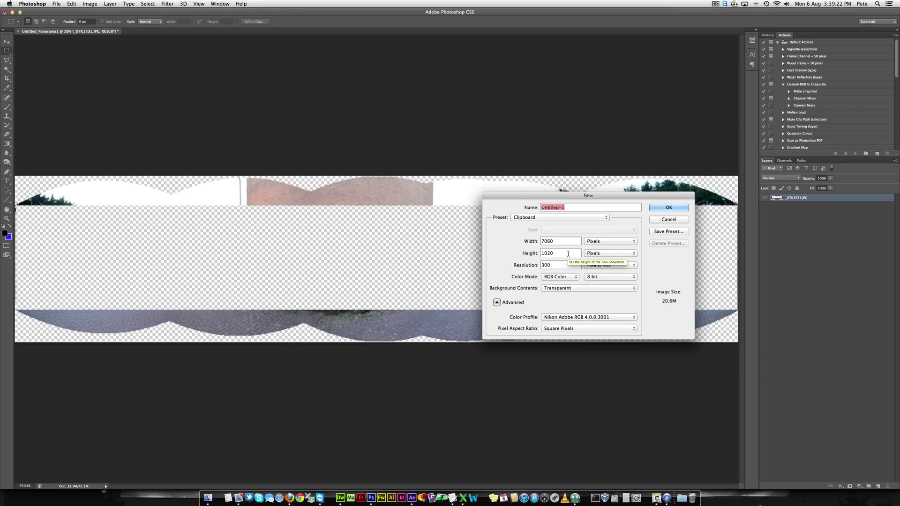
drag(568, 253, 526, 247)
text(7)
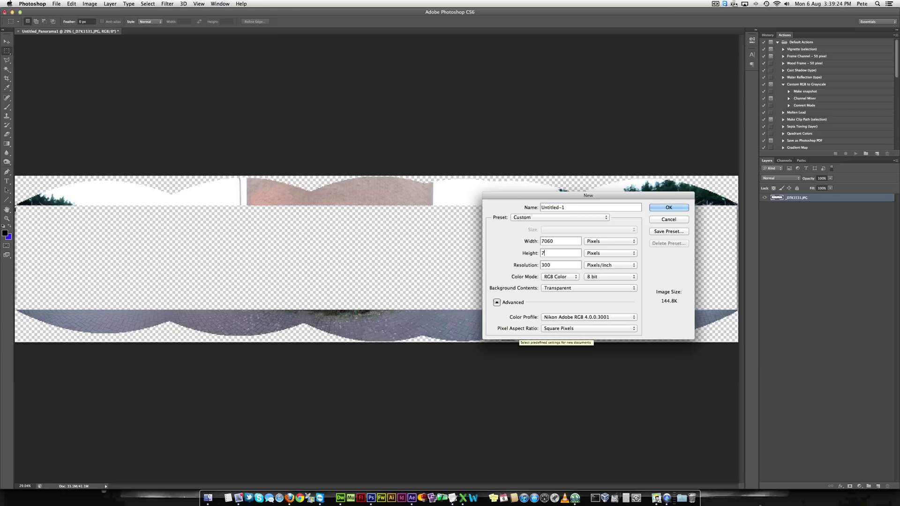
text(060)
key(Return)
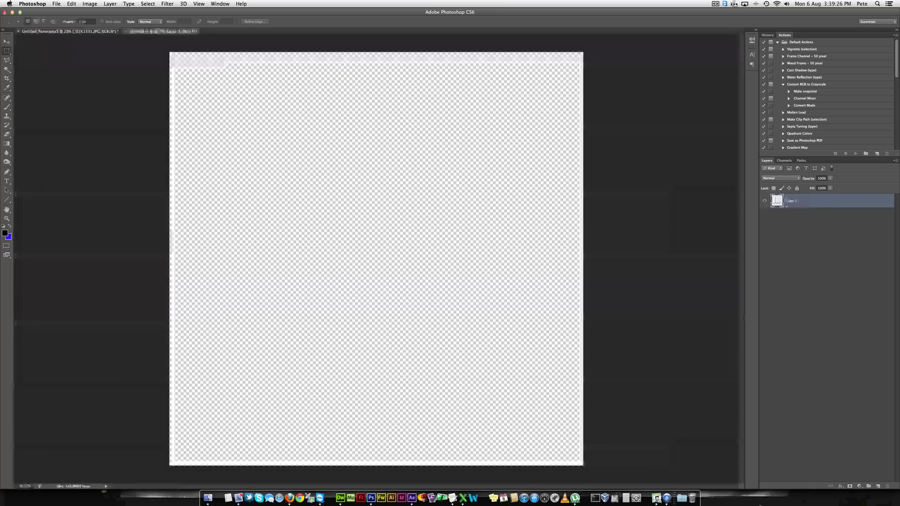
key(super+v)
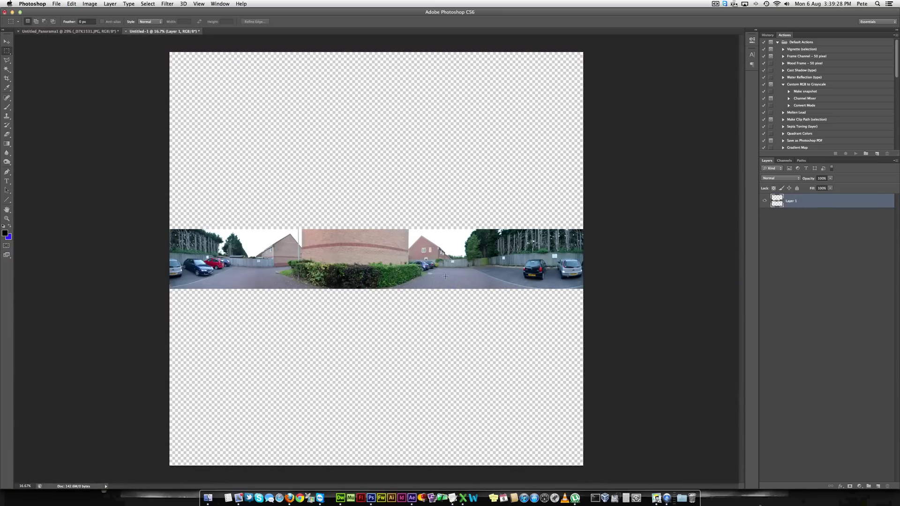
- Free Transform the panorama so it stretches to the canvas top and bottom edges
right_click(442, 267)
click(474, 324)
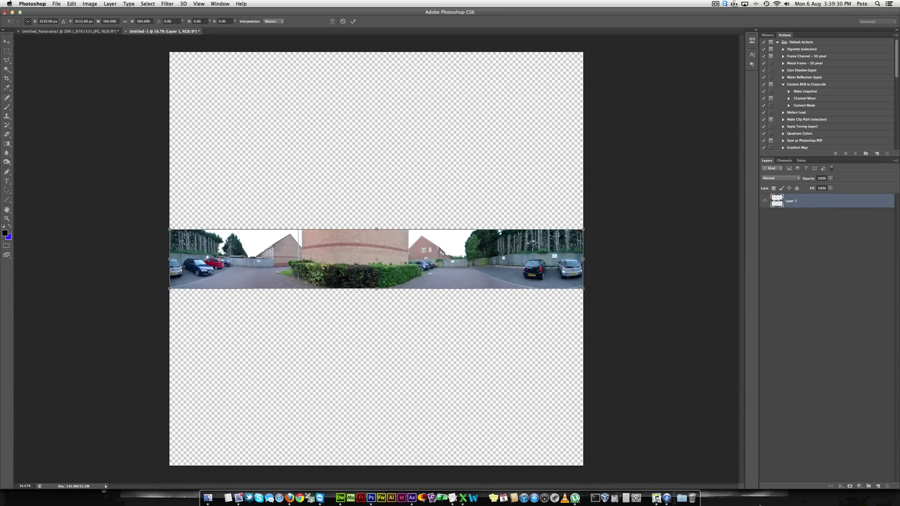
drag(377, 230, 378, 53)
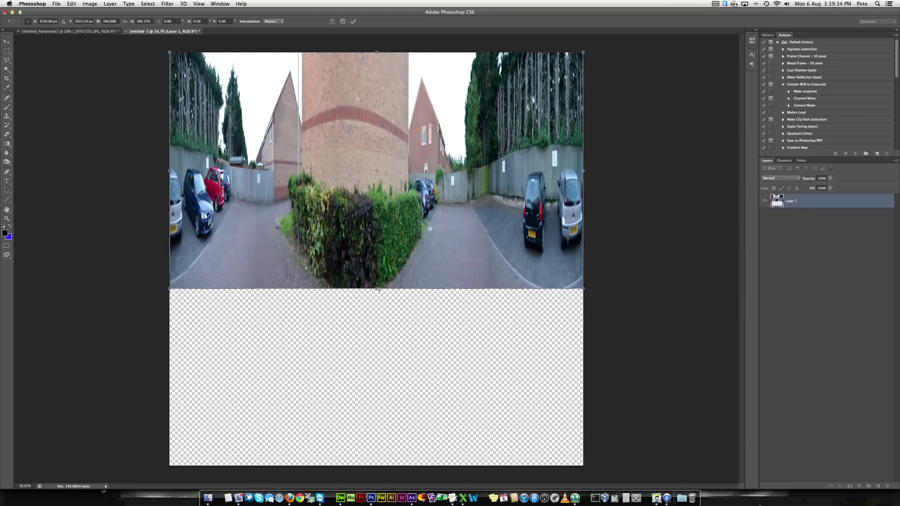
drag(377, 289, 378, 466)
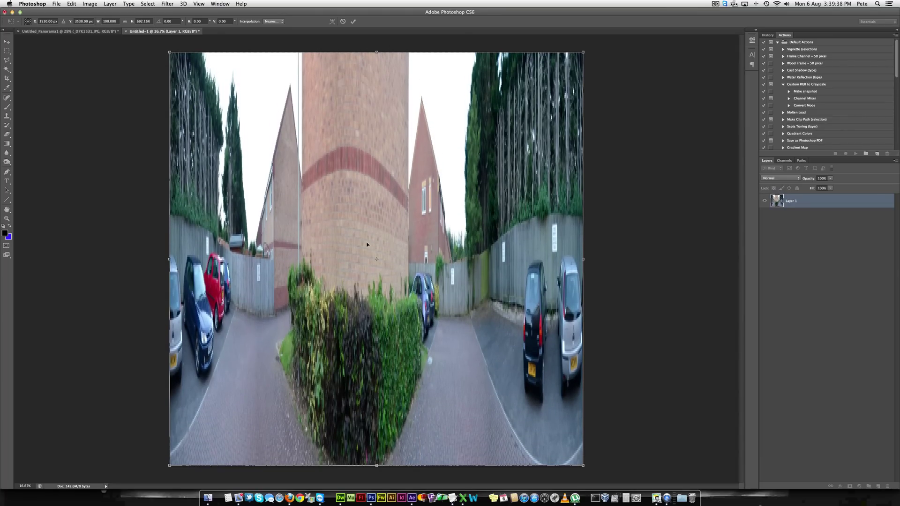
click(353, 21)
- Flip the panorama layer vertically with Free Transform and commit it
right_click(392, 223)
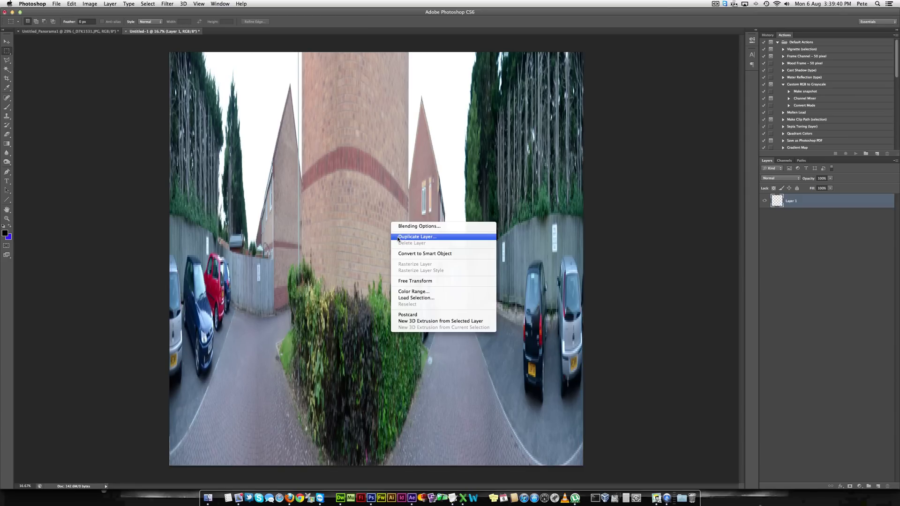
click(439, 282)
right_click(488, 249)
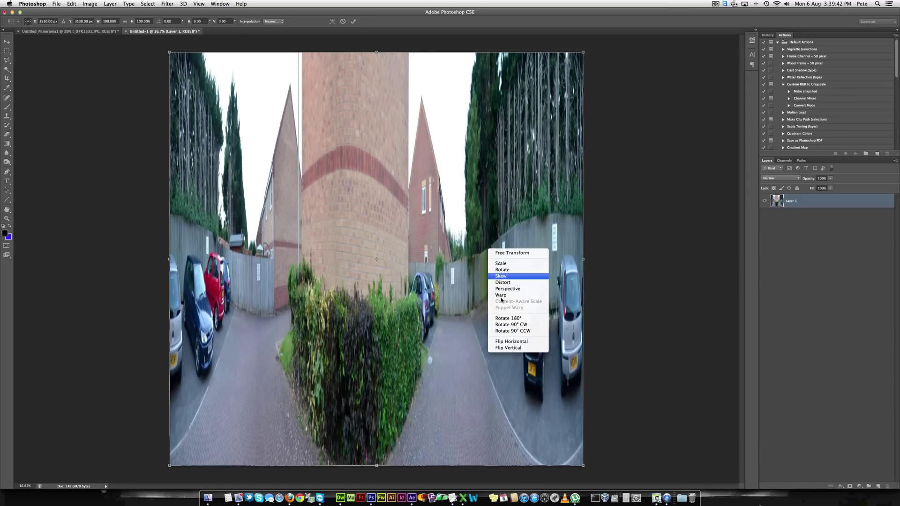
click(515, 348)
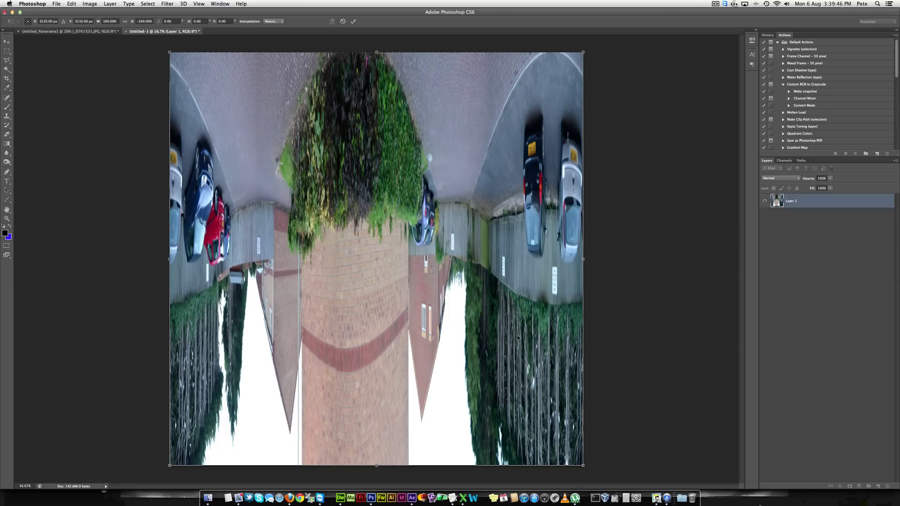
click(354, 21)
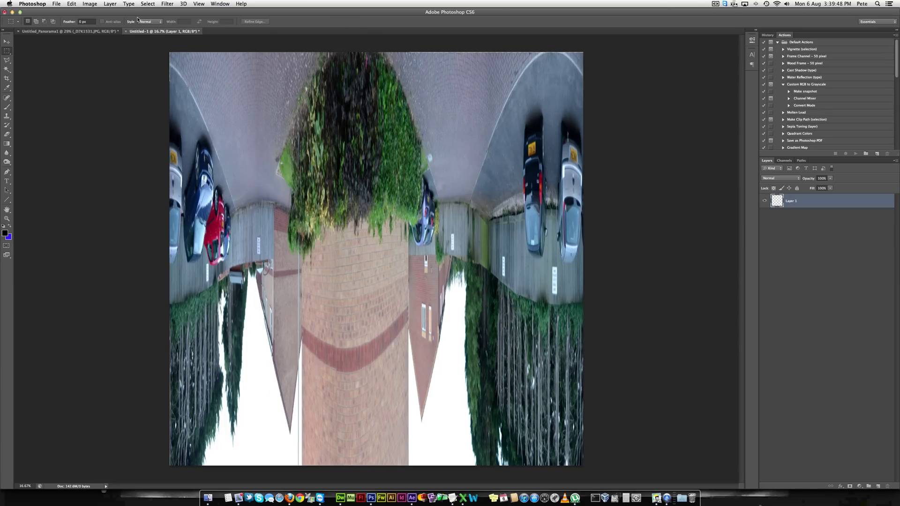
- Apply Filter > Distort > Polar Coordinates with Rectangular to Polar, previewing the whole planet
click(168, 4)
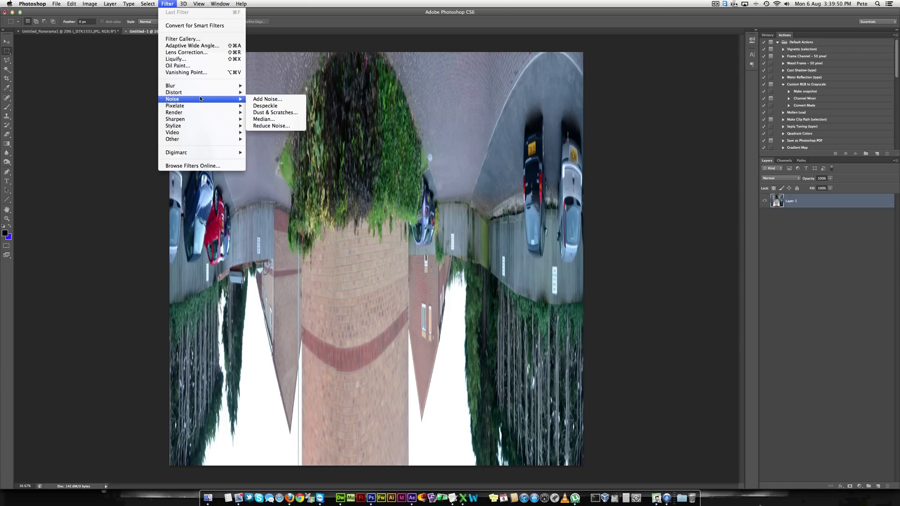
mouse_move(244, 93)
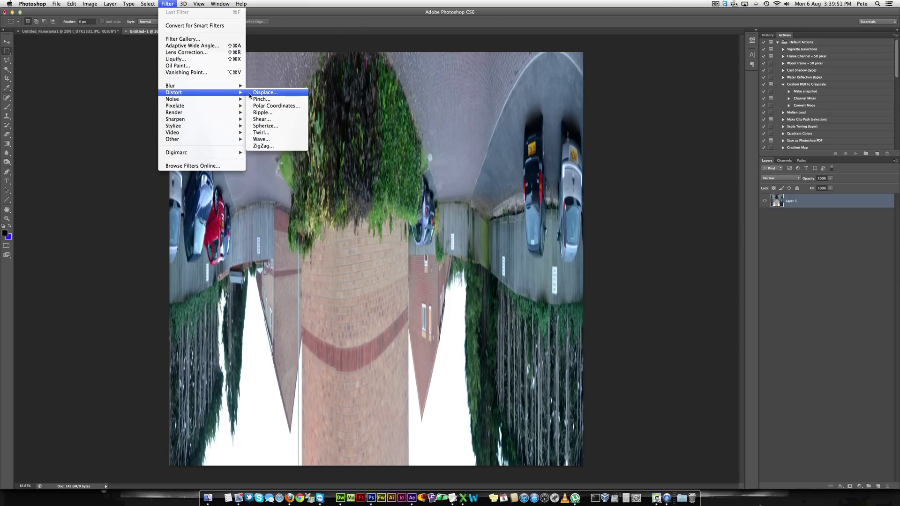
click(281, 106)
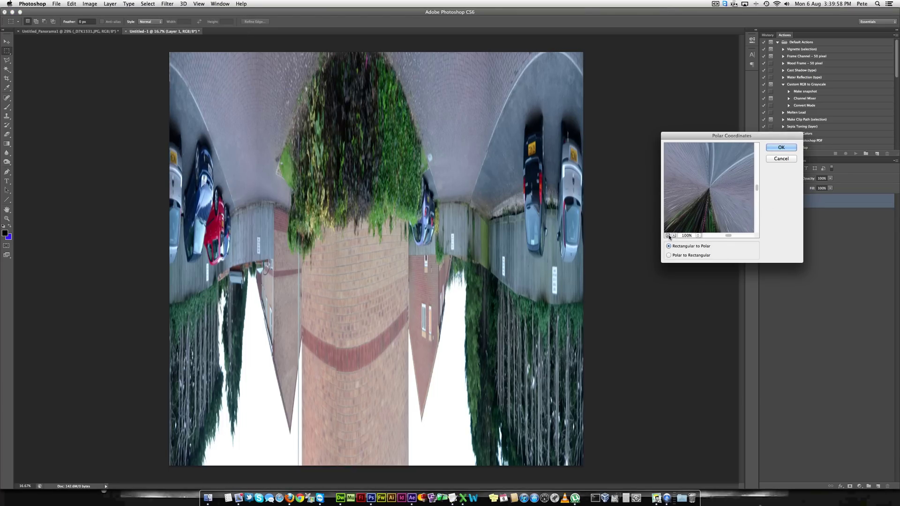
click(668, 236)
click(668, 236)
click(668, 236)
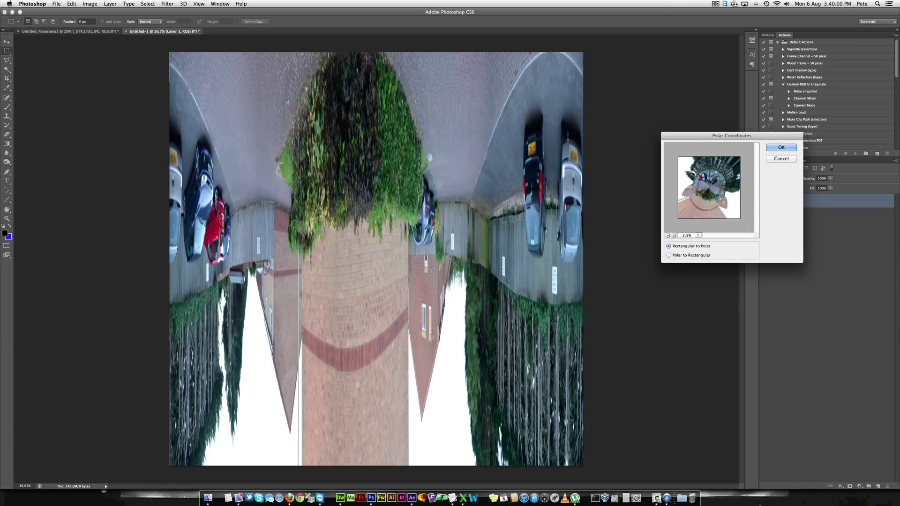
click(779, 148)
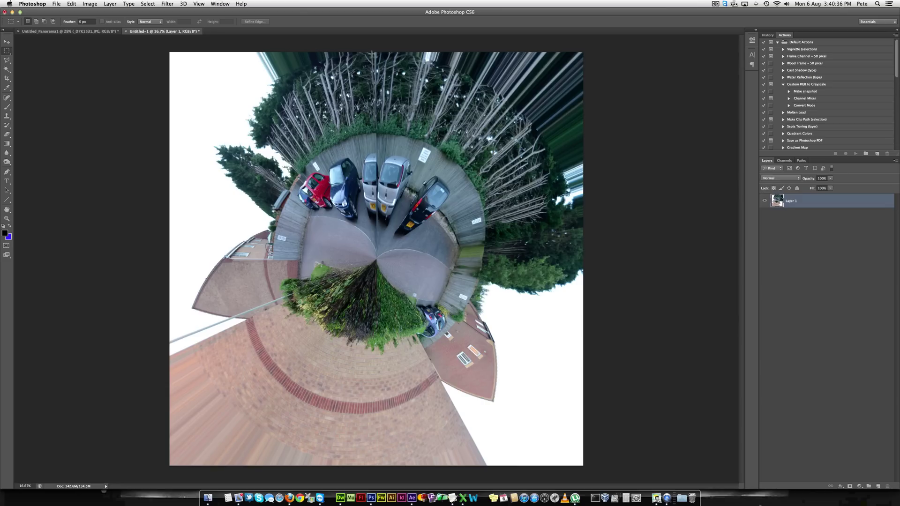
- Marquee-select the vertical seam strip from the top edge down to the planet's centre
drag(372, 52, 382, 264)
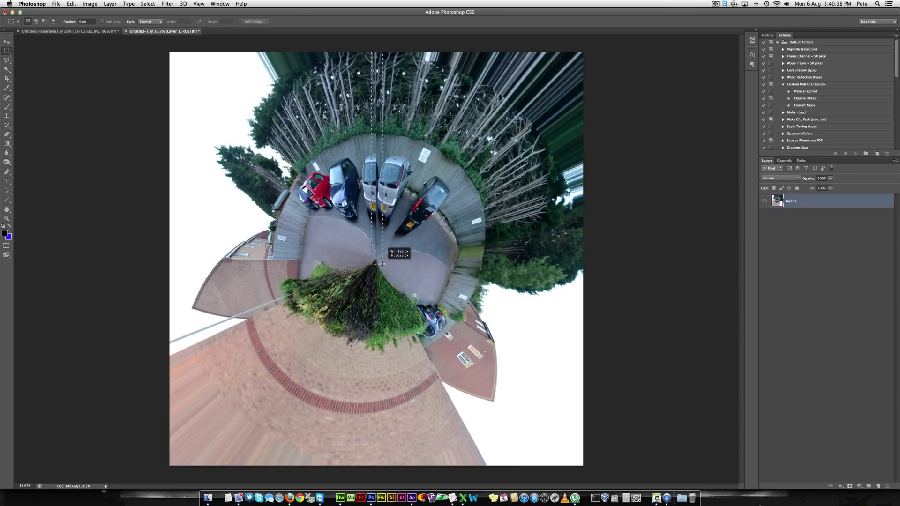